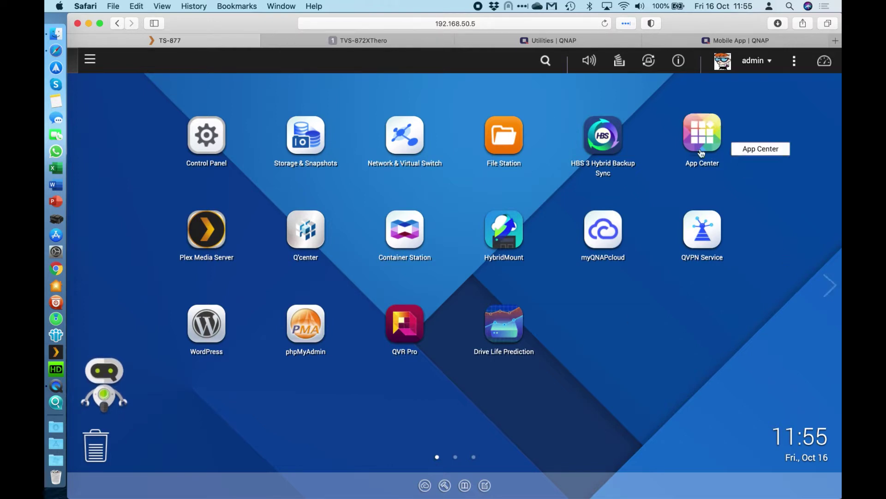
Step: Open the App Center full-screen and browse the QTS Essentials app collection
left_click(710, 138)
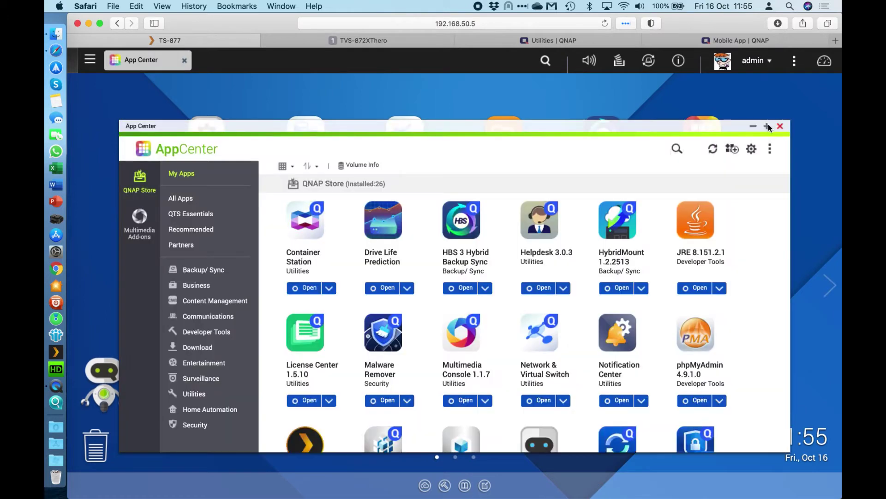
left_click(768, 126)
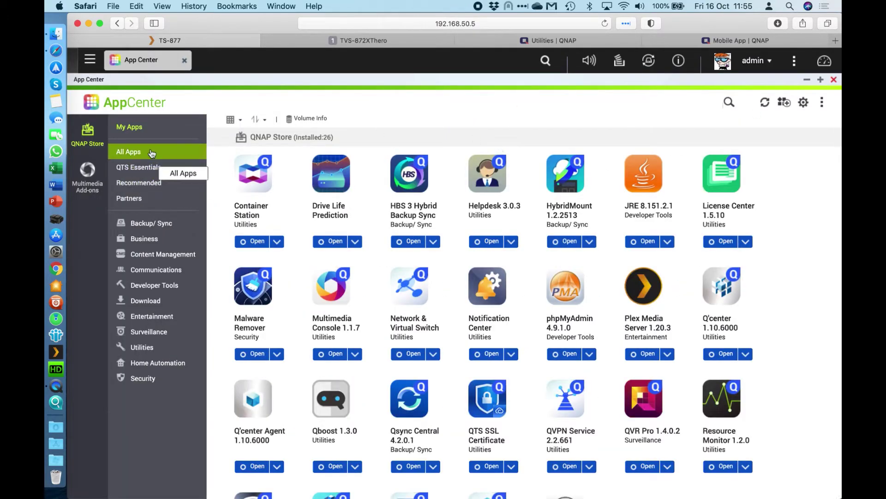
left_click(154, 175)
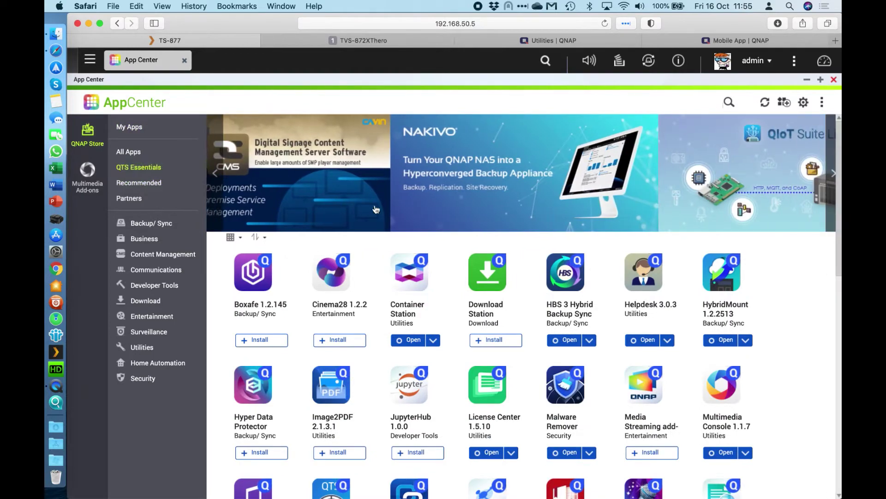
scroll(528, 271, "down", 7)
scroll(527, 271, "down", 4)
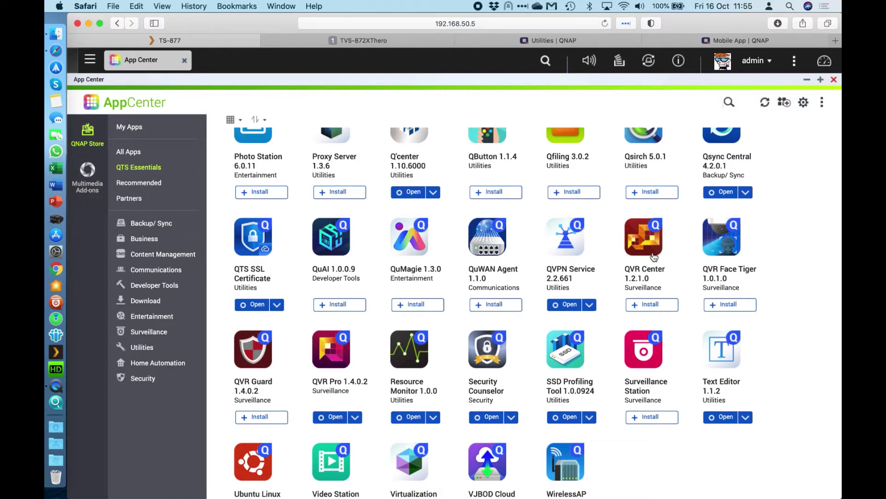
Step: Close the App Center and launch QVPN Service maximized to its overview
left_click(834, 80)
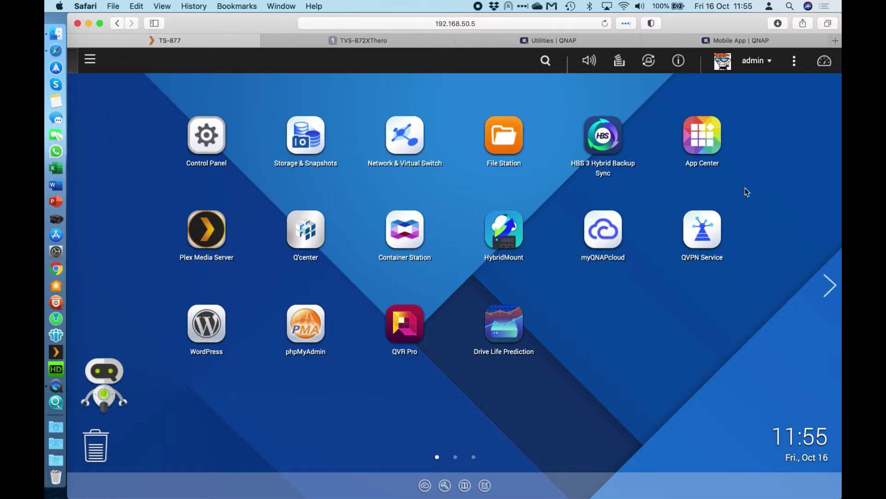
left_click(702, 233)
left_click(715, 126)
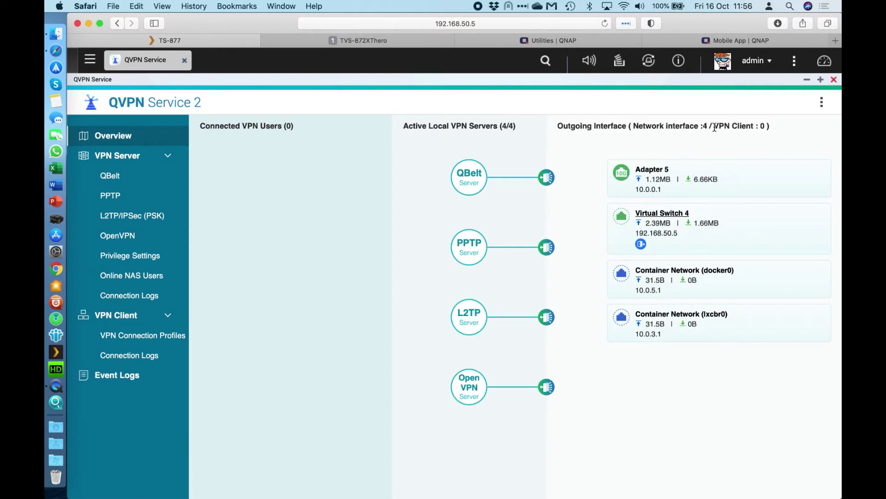
Step: Review the QBelt server settings on UDP 443, then view the QVPN Device Client download page
left_click(119, 182)
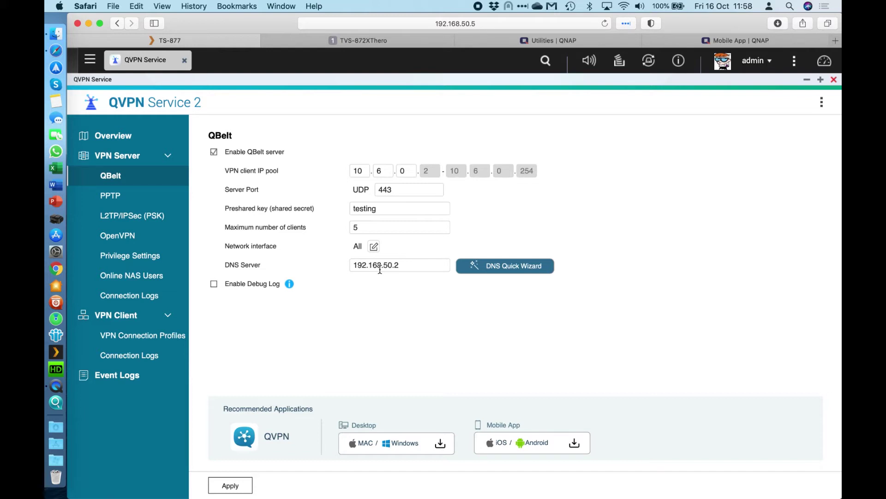
left_click(549, 40)
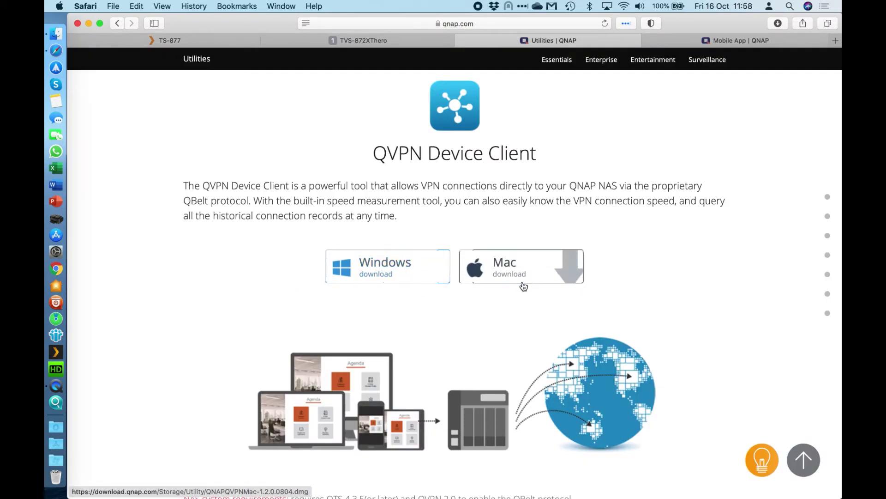
Step: Step through the QVPN mobile app screenshots to Advanced Control, then return to QVPN Service
left_click(666, 44)
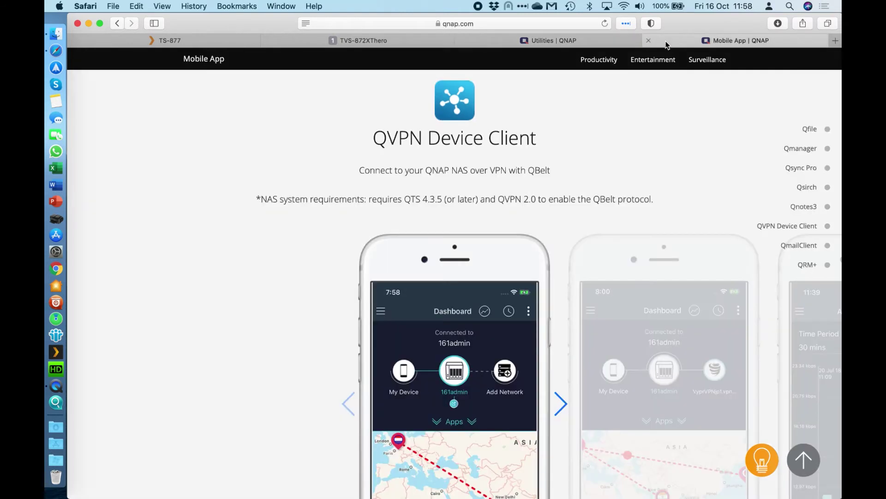
scroll(566, 221, "down", 5)
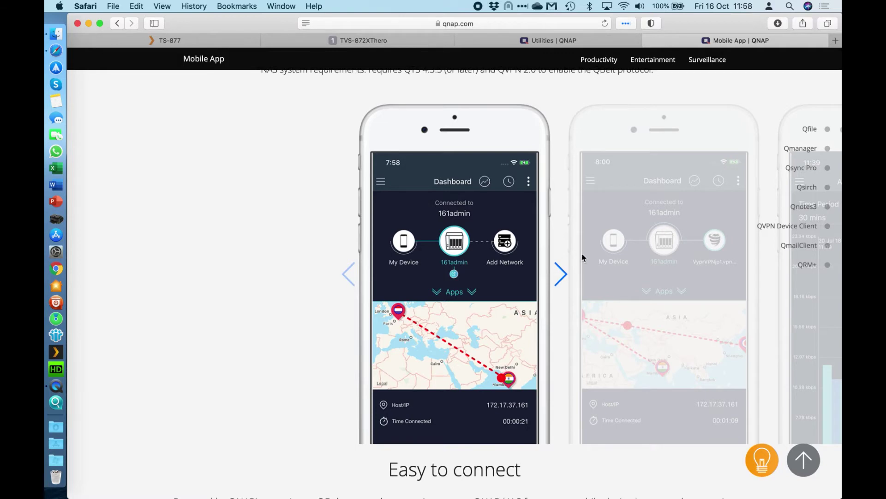
left_click(563, 274)
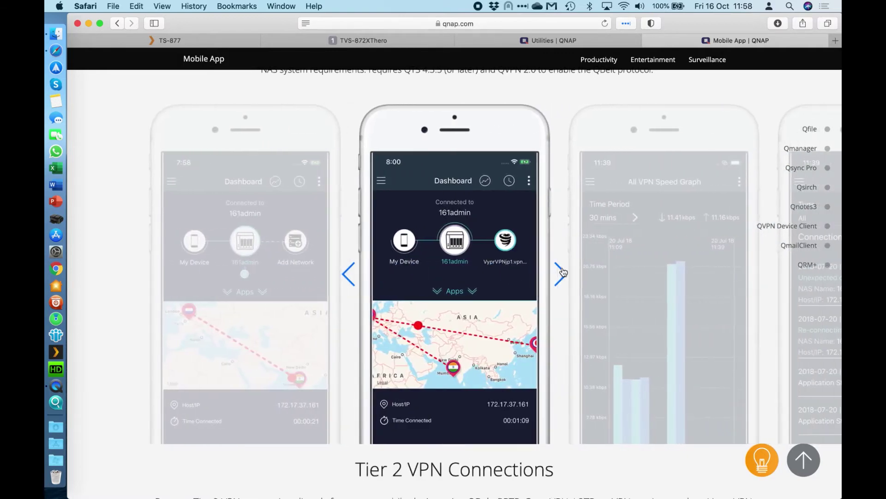
left_click(562, 272)
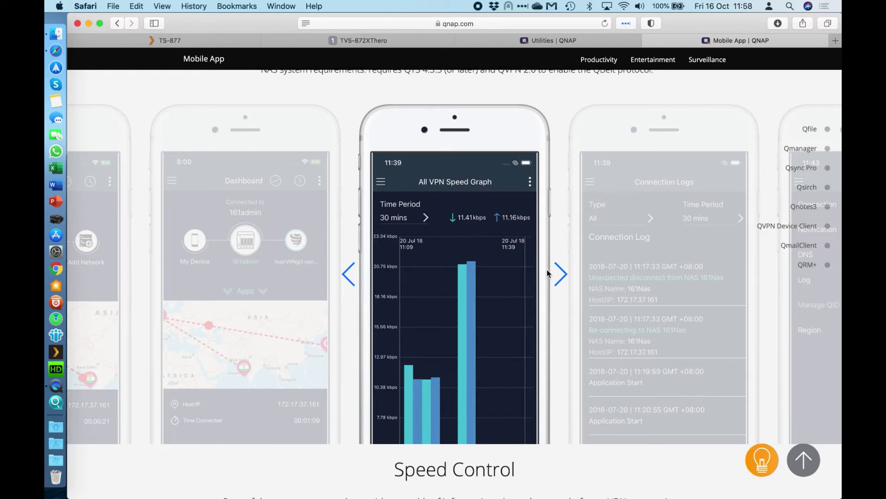
left_click(560, 275)
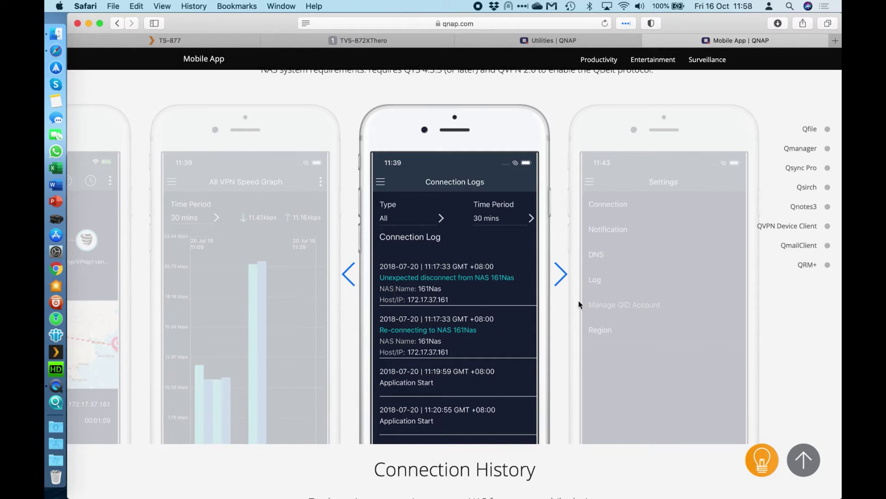
left_click(560, 278)
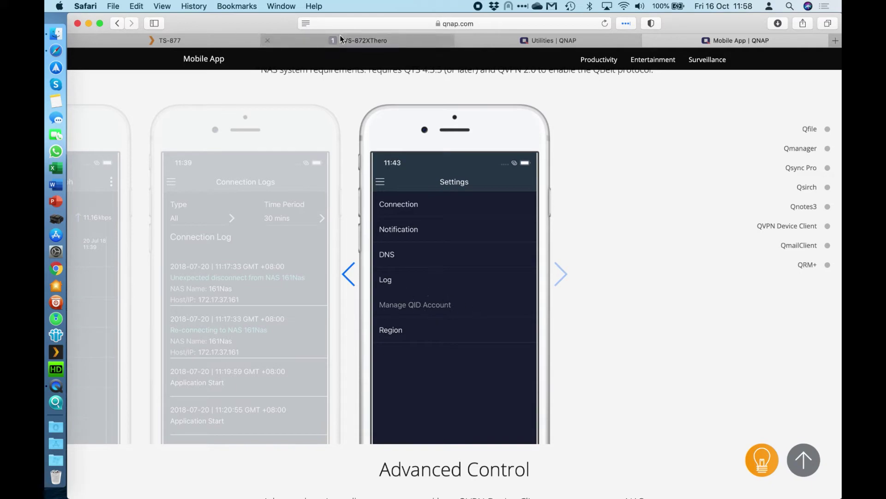
left_click(207, 45)
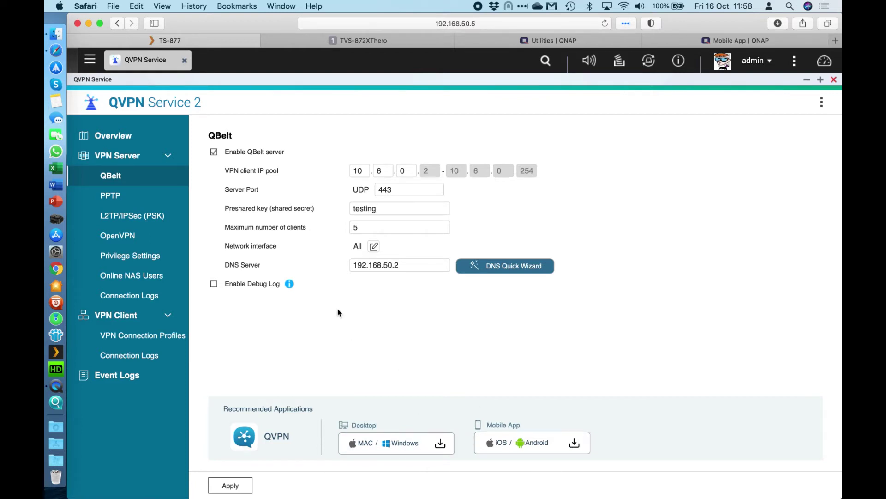
Step: Check PPTP keeps High (AES 128-bit) encryption and MS-CHAPv2, then show L2TP/IPSec settings
left_click(132, 200)
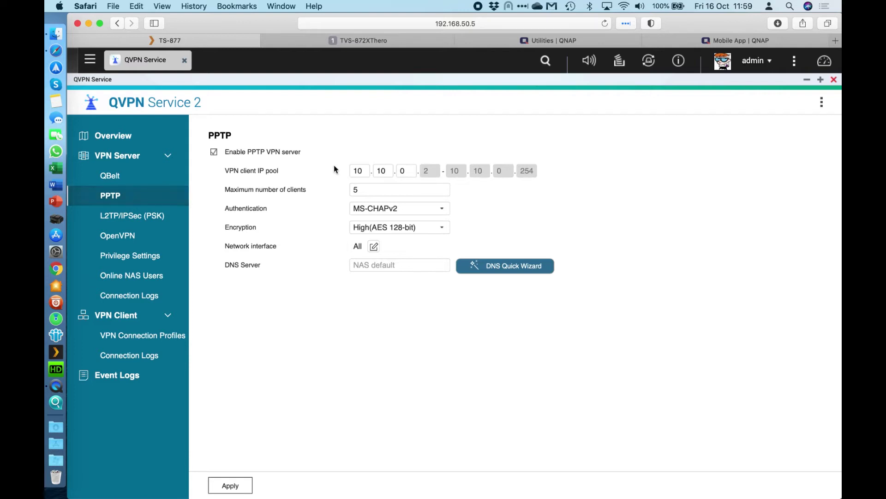
left_click(426, 231)
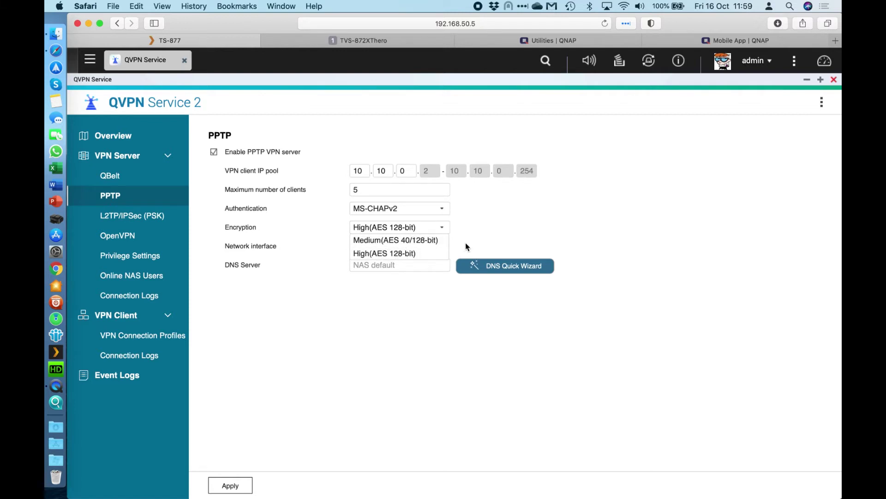
left_click(503, 220)
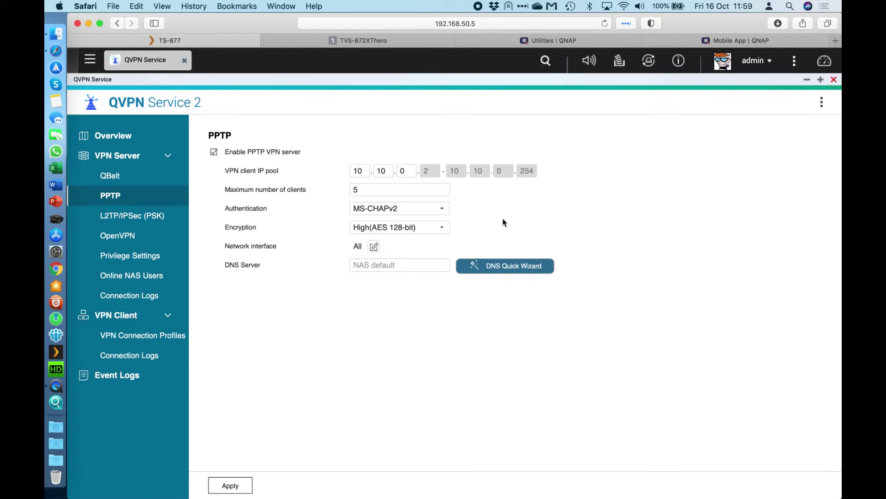
left_click(428, 215)
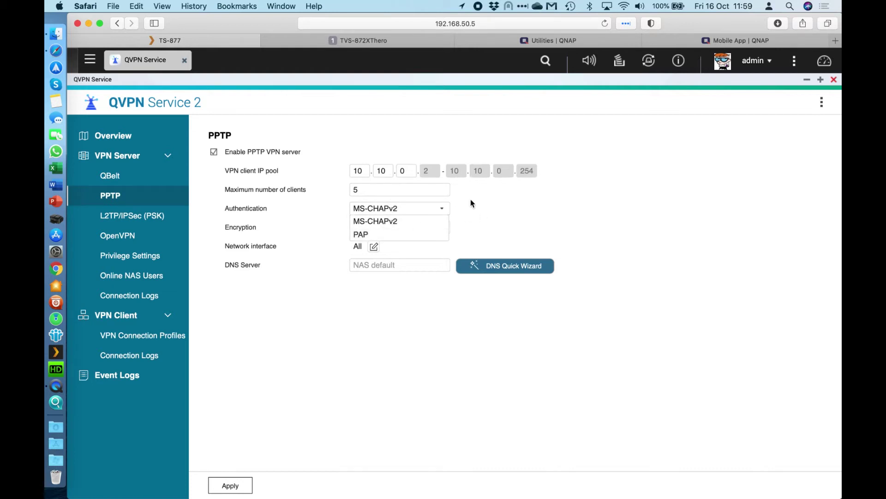
left_click(490, 196)
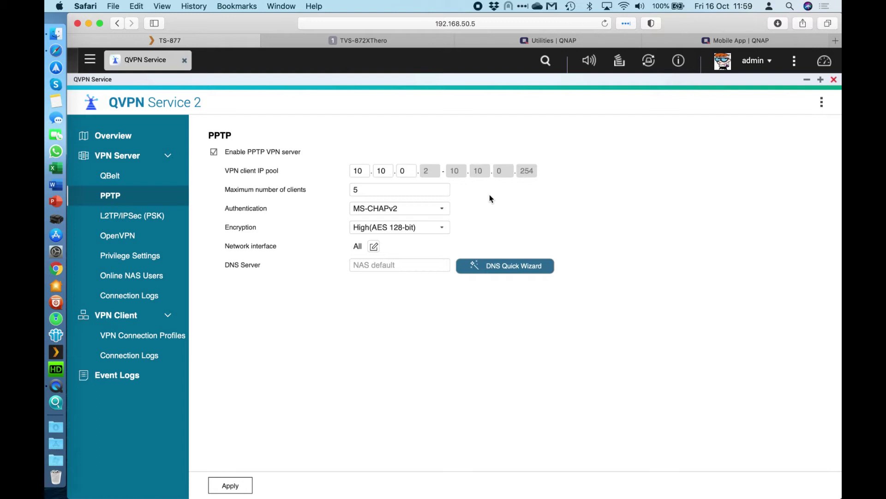
left_click(129, 221)
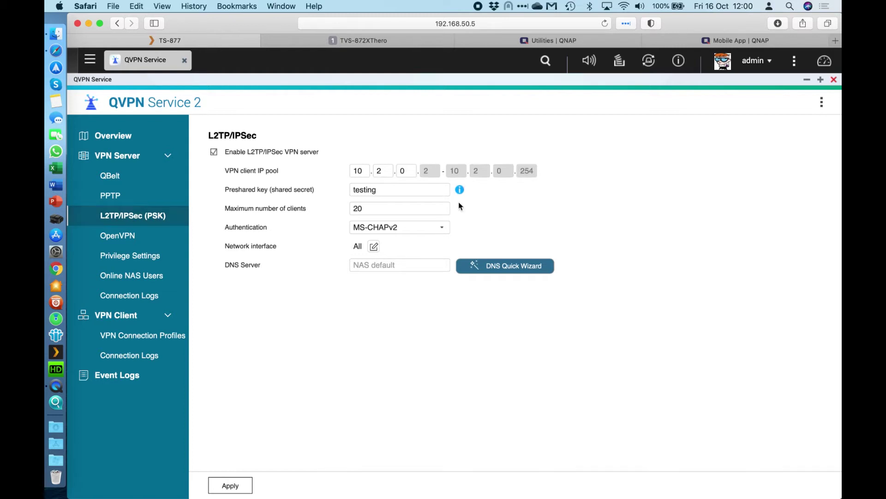
Step: Keep MS-CHAPv2 for L2TP/IPSec and display the OpenVPN server settings on UDP 1194
left_click(440, 228)
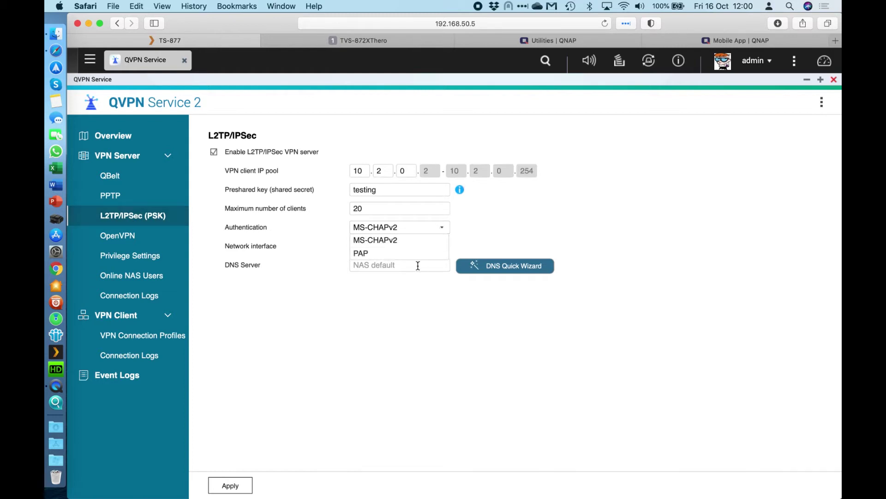
left_click(492, 218)
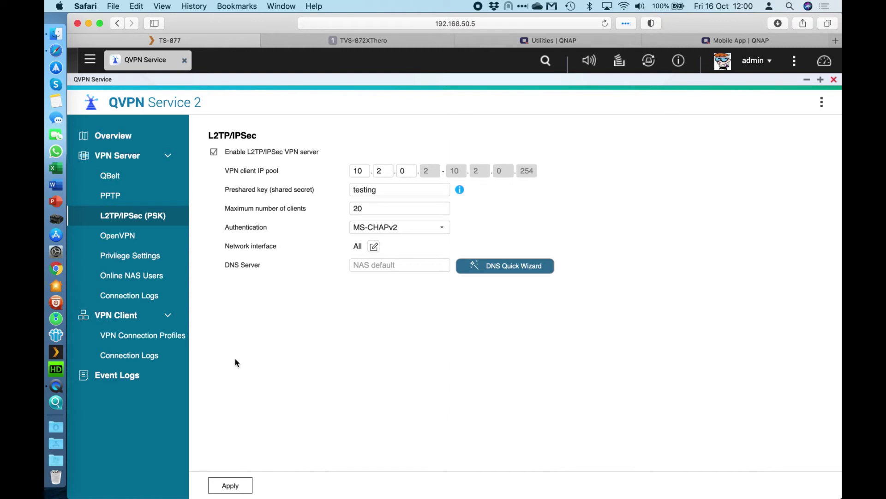
left_click(143, 235)
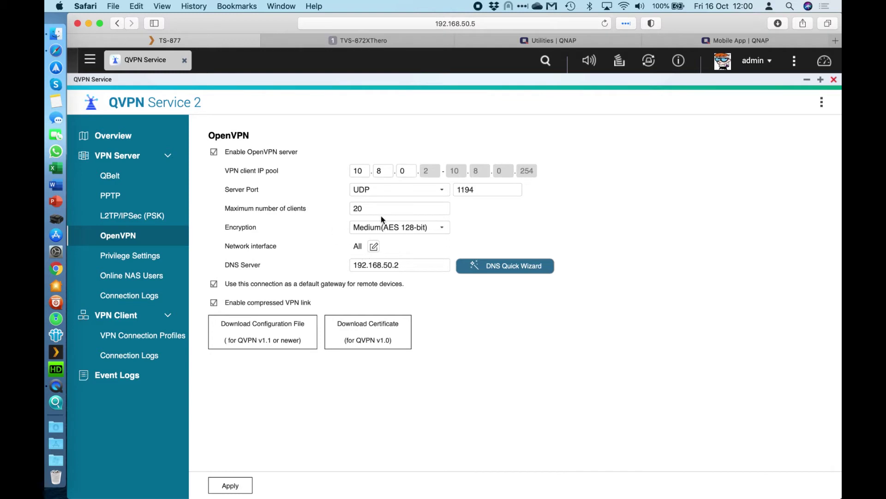
left_click(415, 228)
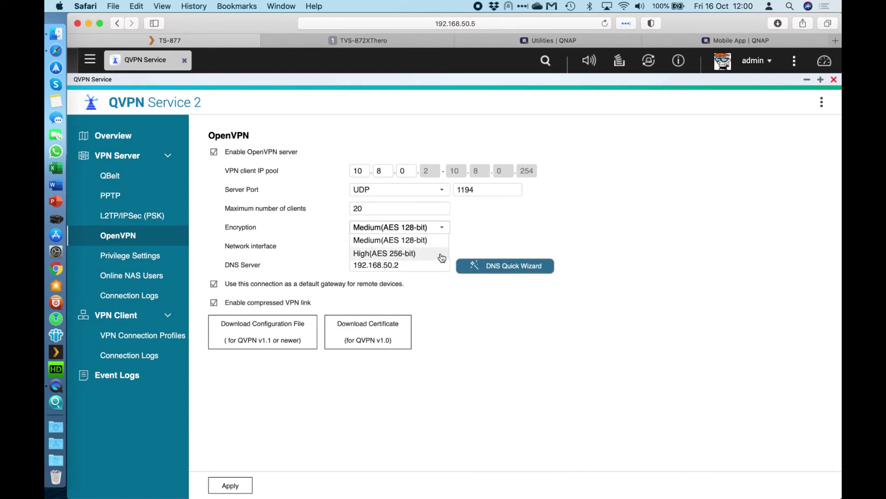
left_click(555, 229)
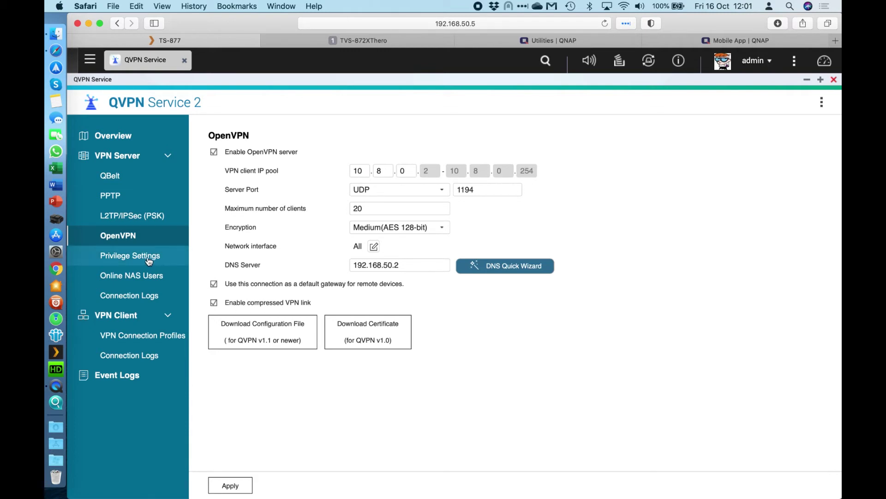
Step: View which users may use PPTP, L2TP/IPSec, OpenVPN and QBelt in Privilege Settings
left_click(116, 260)
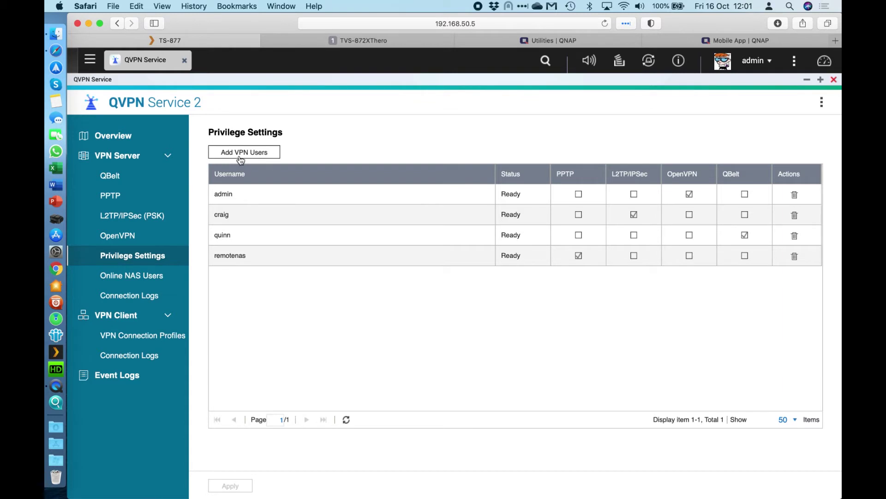
left_click(89, 60)
Step: Check the local NAS user accounts in Control Panel's Users page, then close it
left_click(104, 133)
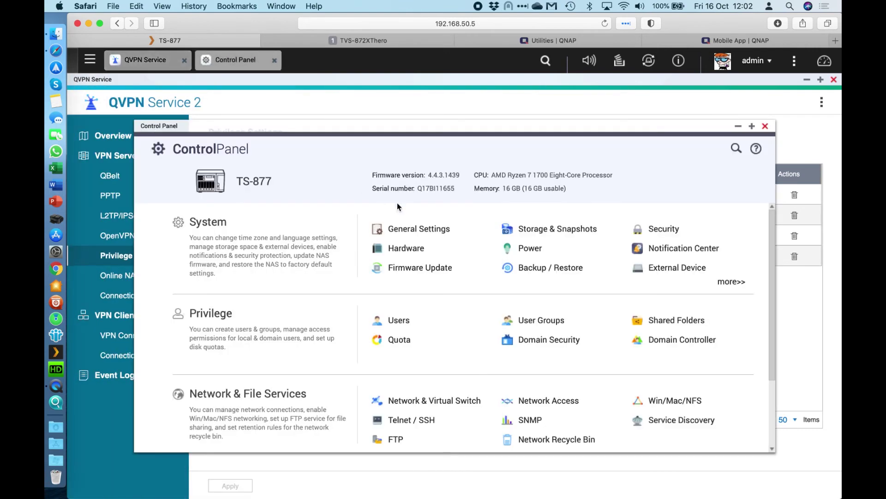
left_click(400, 321)
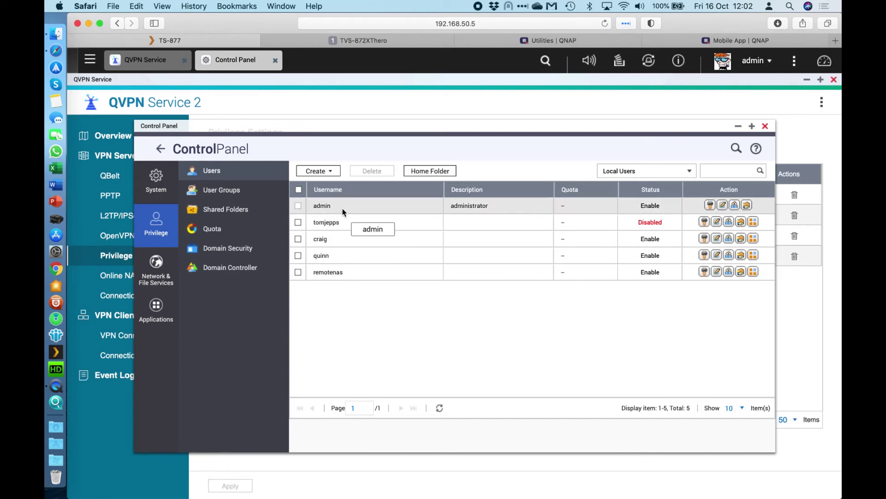
left_click(765, 126)
Step: Open Add VPN Users and cancel without changes, then view the Online NAS Users list
left_click(244, 152)
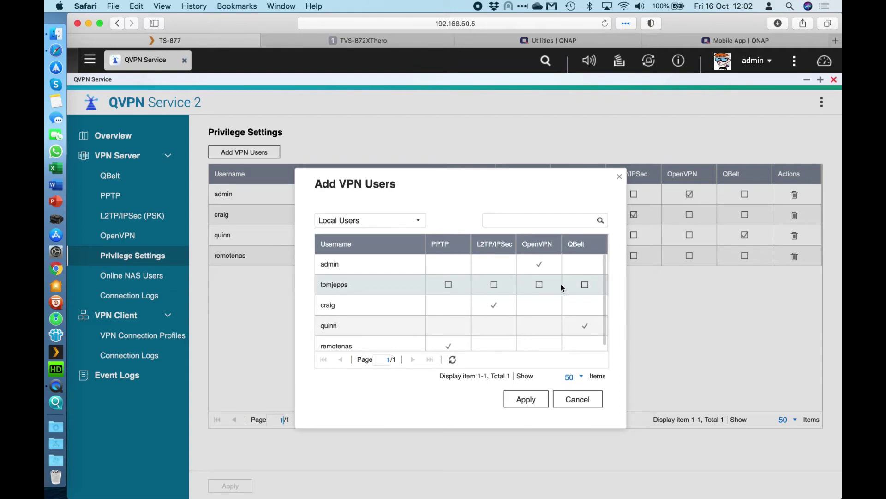
left_click(593, 407)
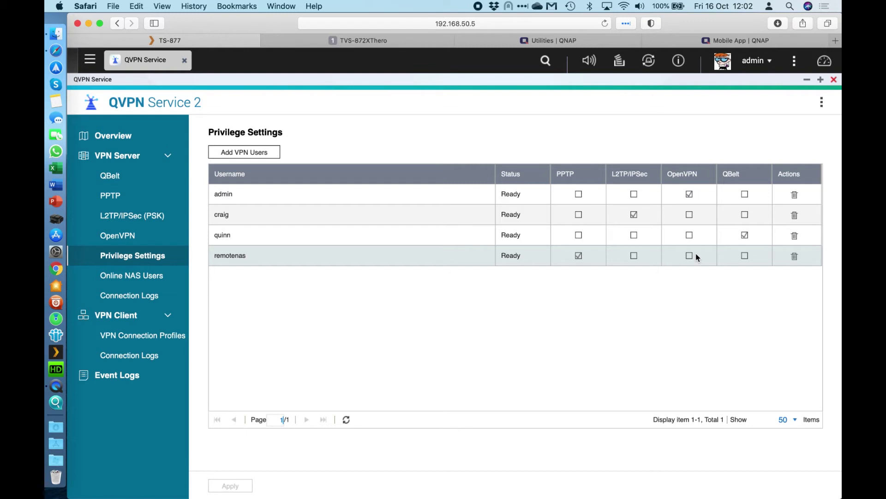
left_click(132, 276)
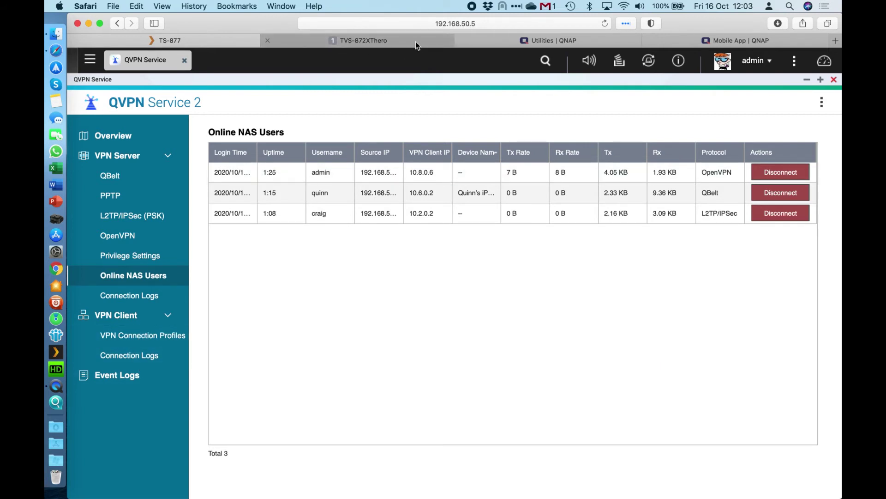
Step: Switch the browser to the second NAS's QuTS hero desktop tab
left_click(397, 41)
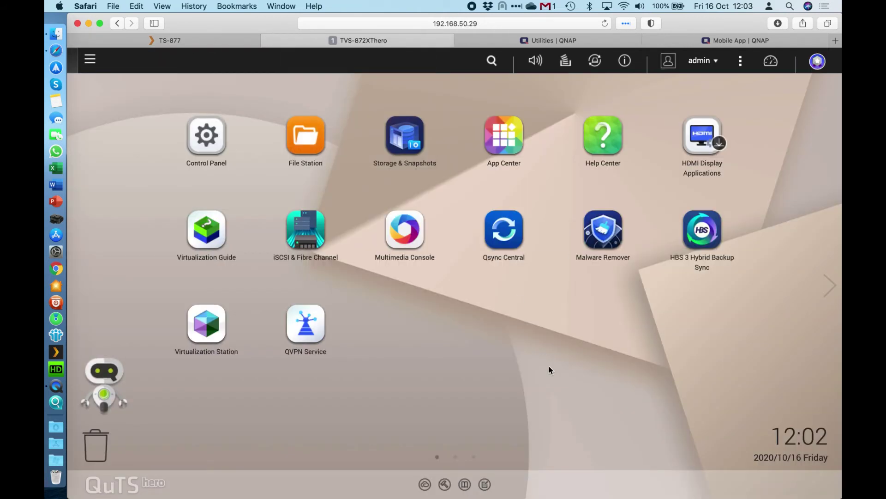
Step: On the second NAS, launch QVPN Service maximized and start a new PPTP connection profile
left_click(339, 336)
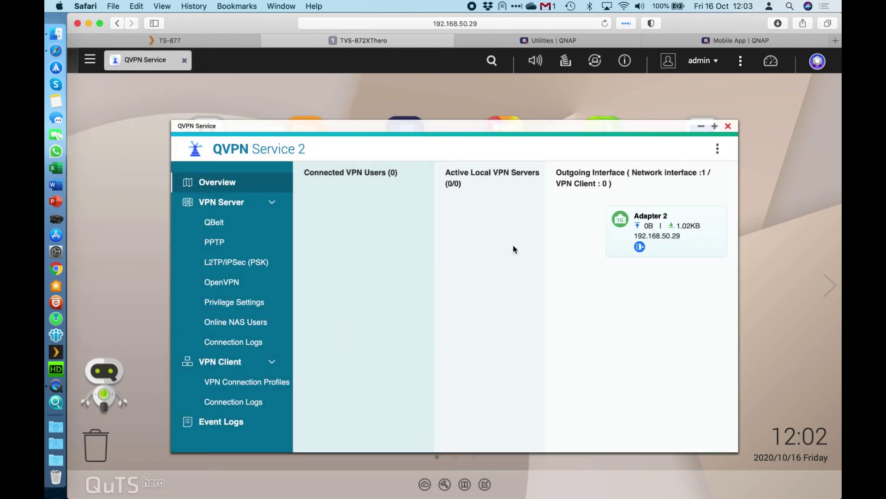
left_click(715, 126)
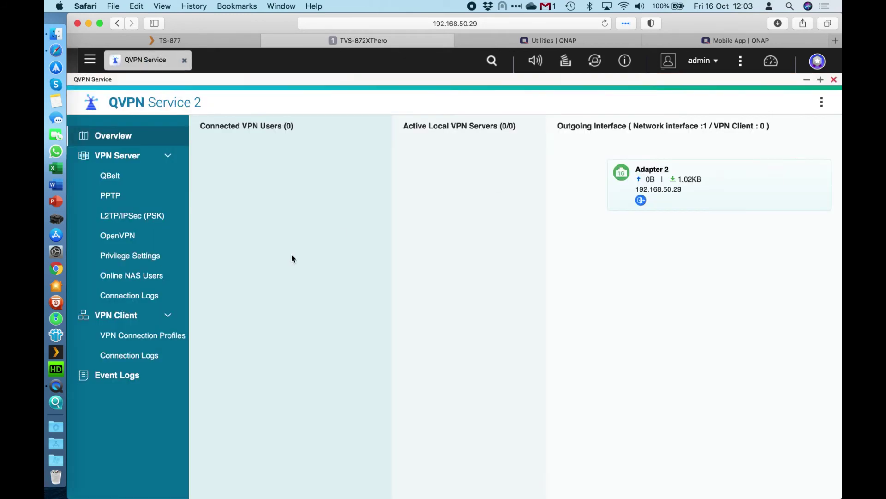
left_click(141, 339)
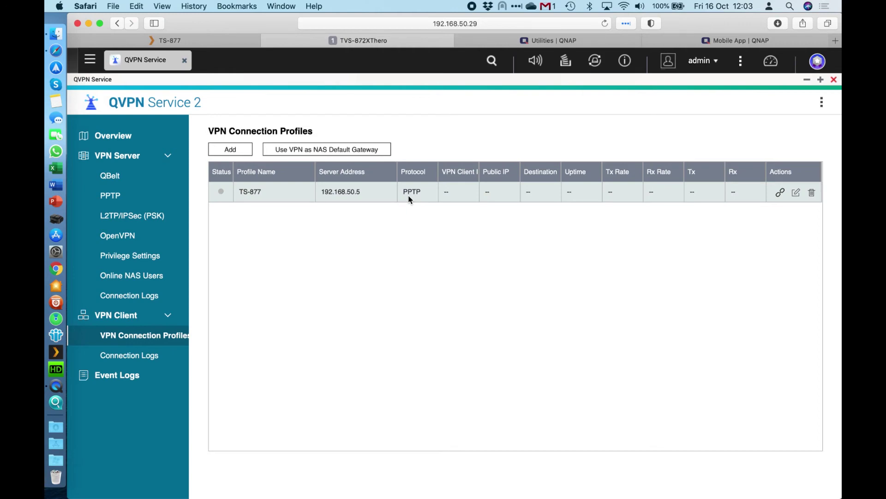
left_click(230, 149)
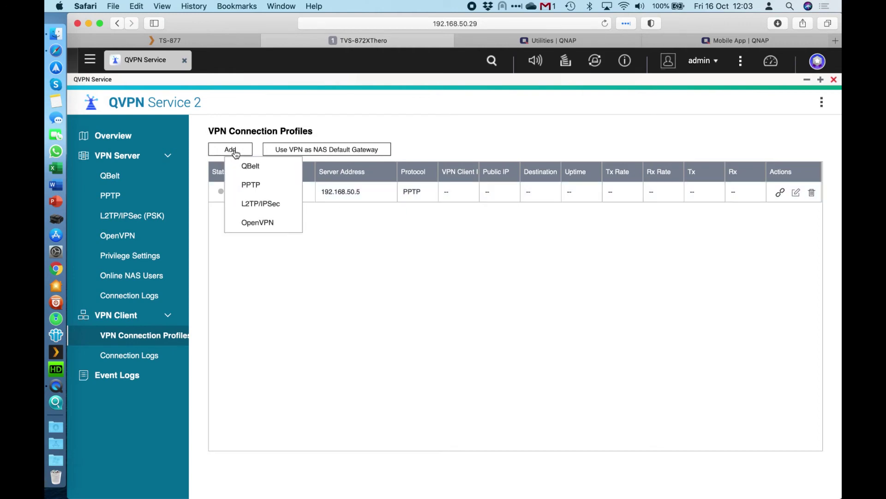
left_click(253, 187)
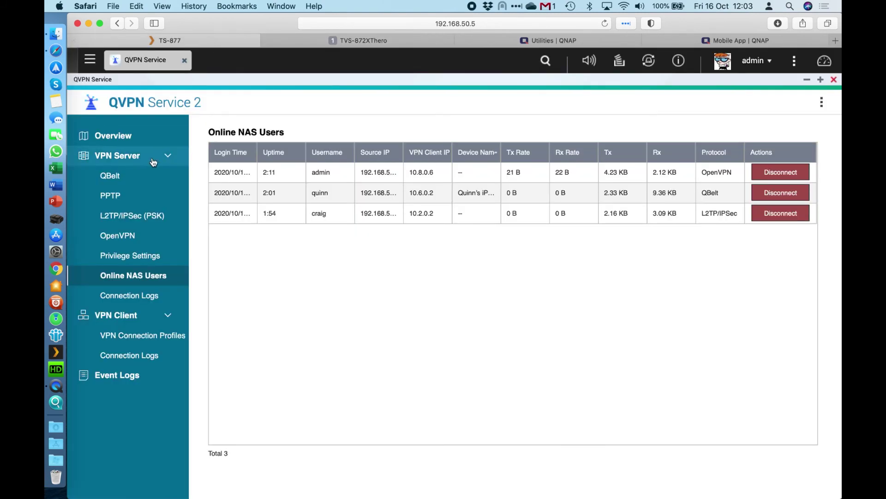
Step: Review the TS-877's PPTP server settings, then go back to the second NAS's empty PPTP connection form
left_click(129, 202)
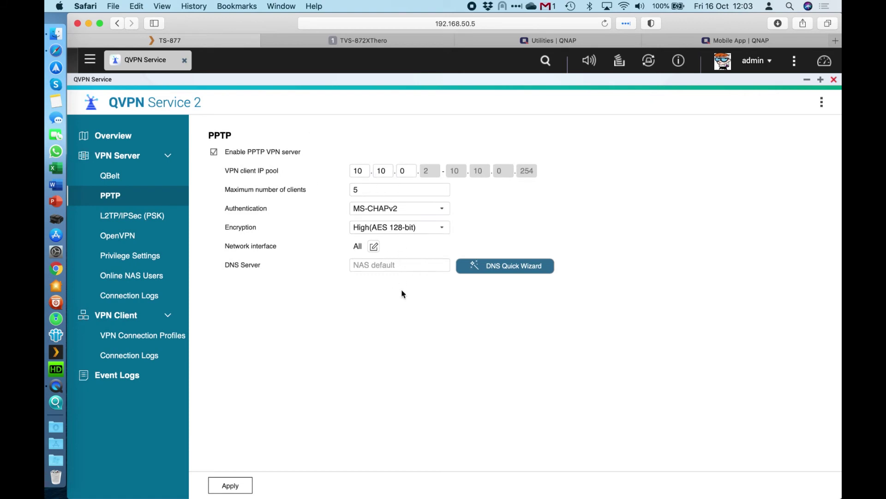
left_click(582, 37)
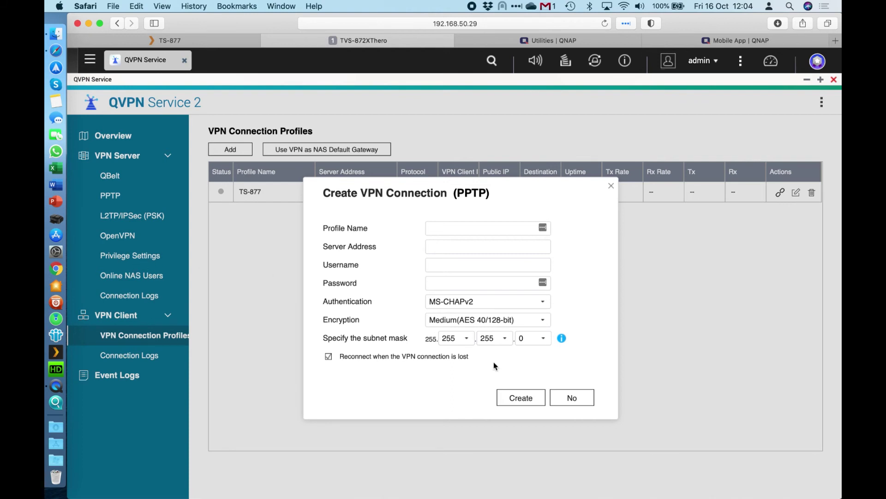
Step: Drop the new PPTP form and connect the existing TS-877 profile (192.168.50.5), getting client IP 10.10.0.2
left_click(571, 398)
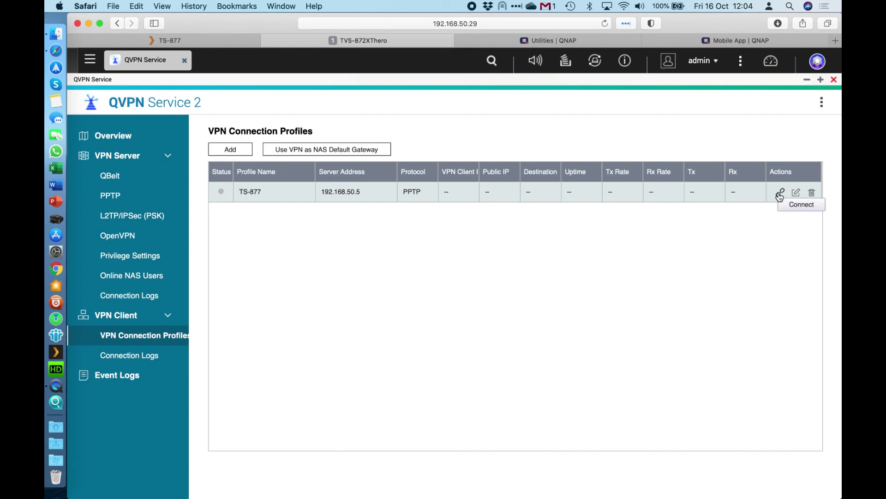
left_click(795, 193)
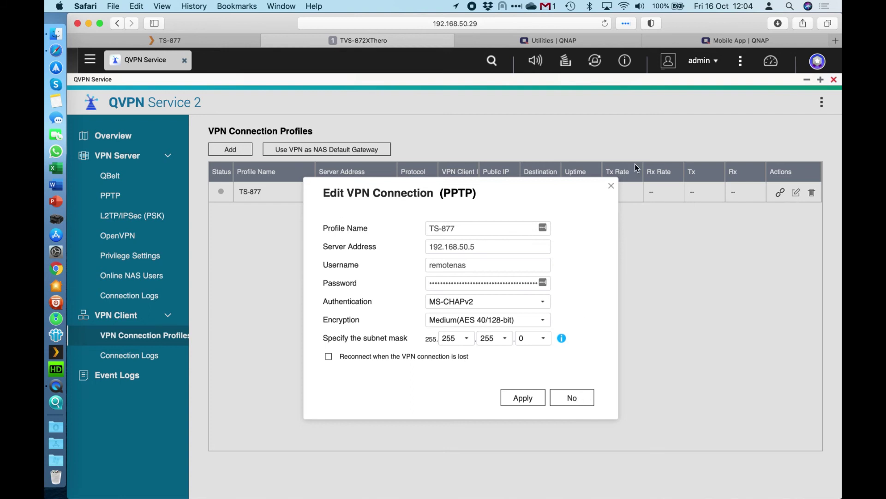
left_click(611, 186)
left_click(780, 192)
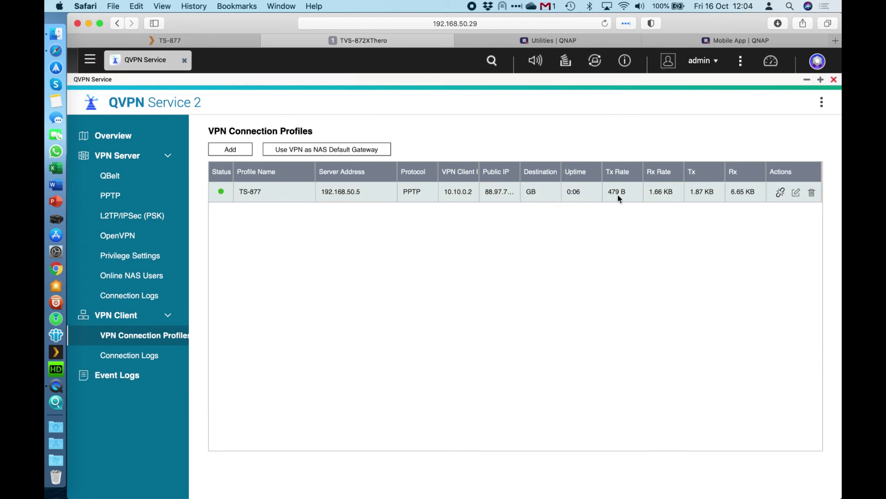
Step: On the TS-877, list online VPN users: remote NAS via PPTP and admin via OpenVPN
left_click(196, 41)
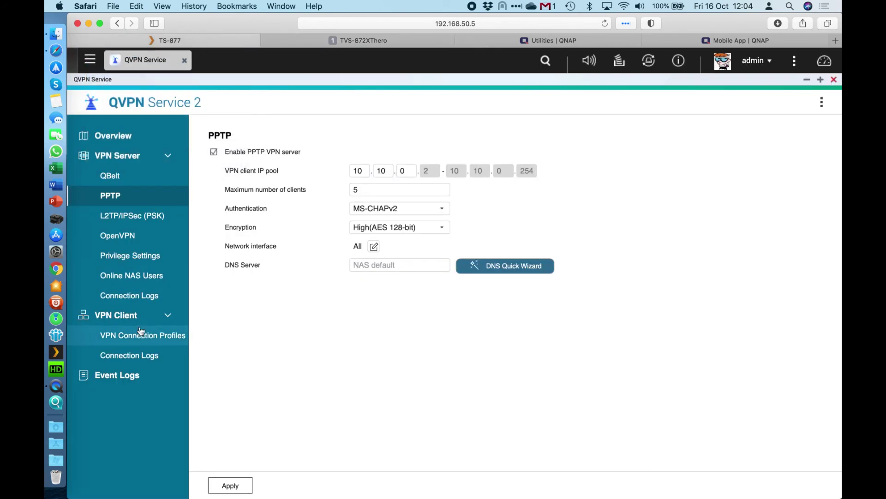
left_click(145, 279)
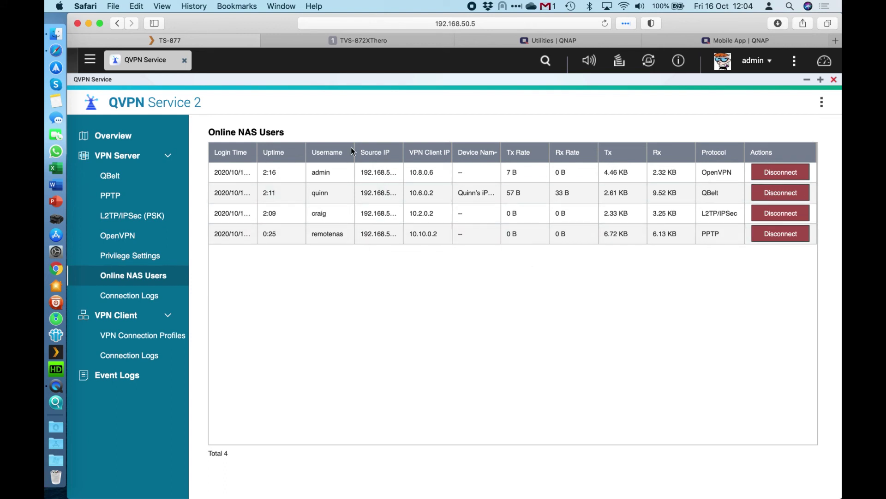
left_click(128, 137)
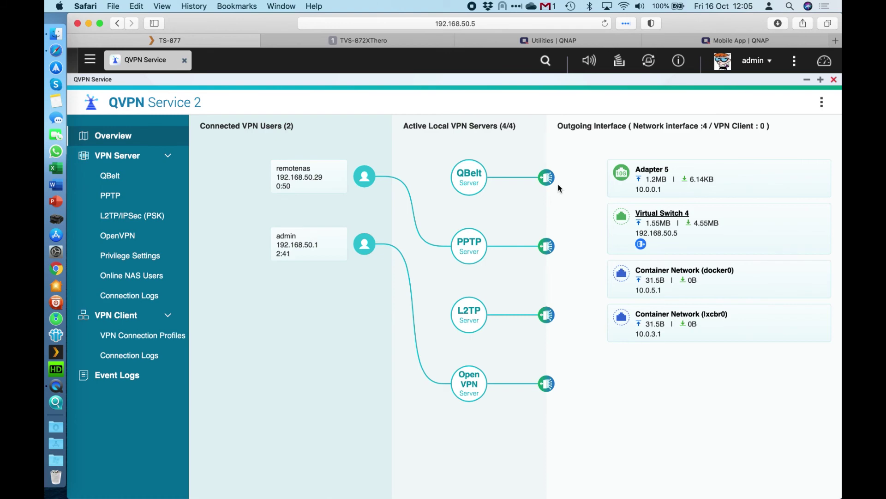
Step: View the TS-877's VPN server connection logs, then switch to the TVS-872XThero NAS
left_click(121, 301)
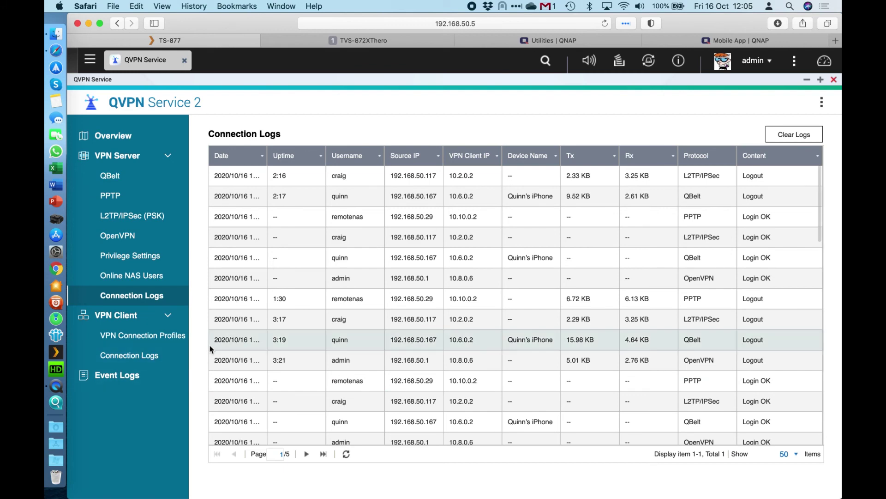
left_click(404, 39)
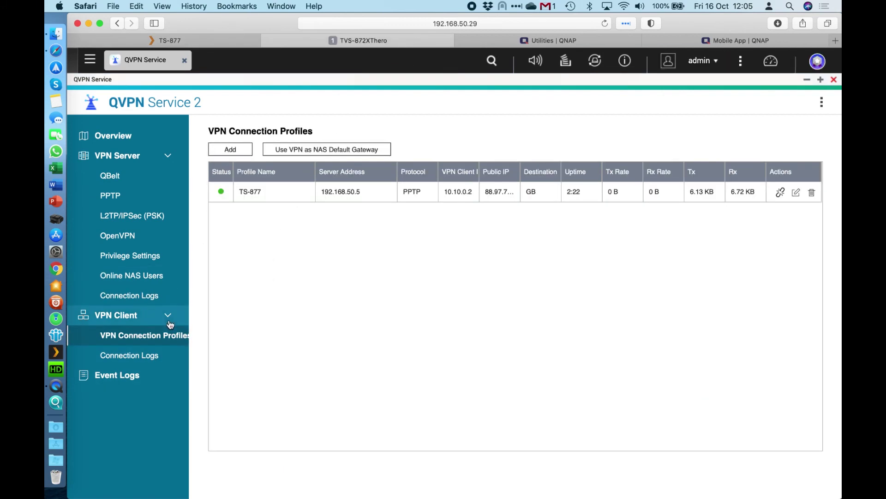
Step: Check the TVS-872XThero's VPN client PPTP connection logs, then view the TS-877's QVPN event log
left_click(149, 356)
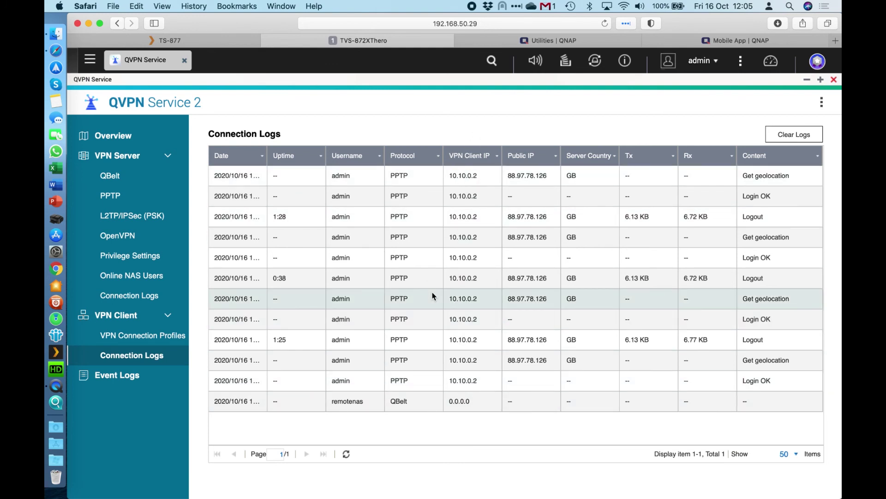
left_click(207, 41)
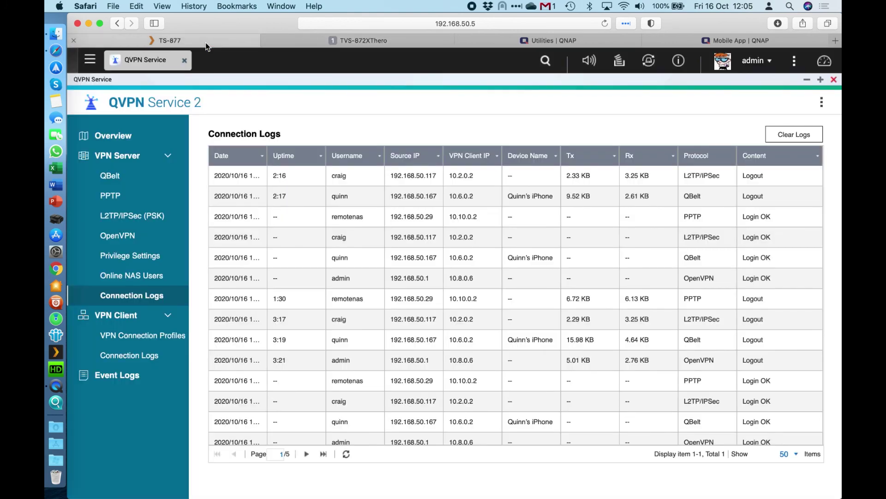
left_click(109, 385)
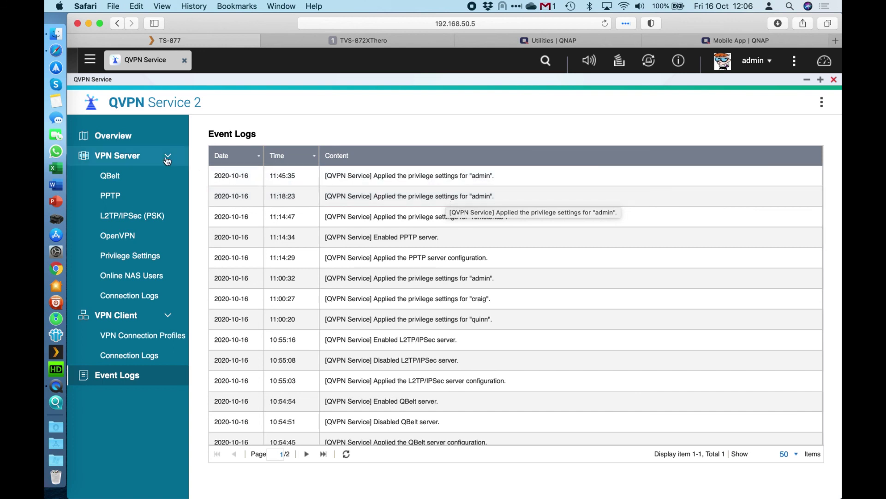
Step: Go back to the TS-877 QVPN Overview showing two connected users and four active servers
left_click(122, 139)
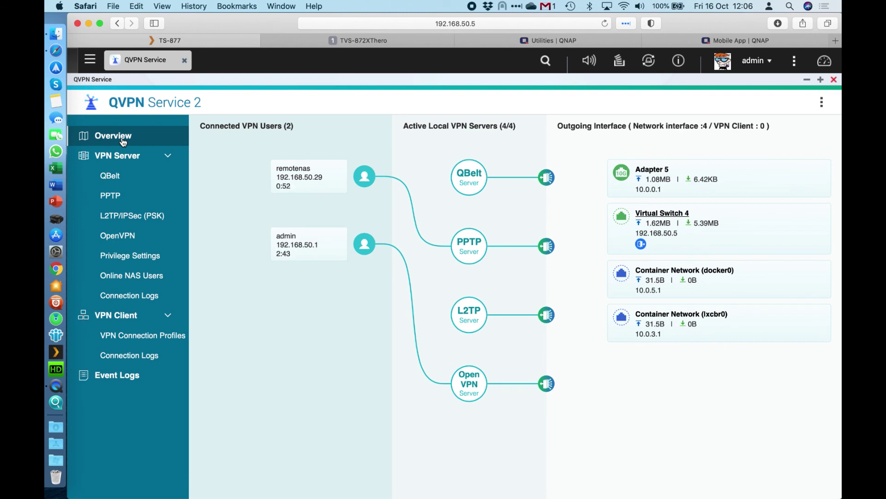
Step: Look over QBelt, OpenVPN and PPTP settings (pool 10.10.0.2–10.10.0.254, 5 clients, MS-CHAPv2, AES 128-bit)
left_click(146, 177)
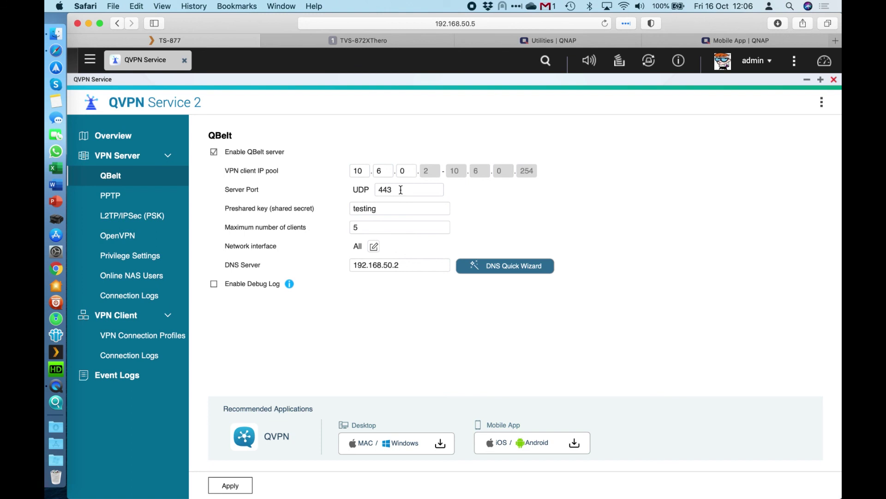
left_click(144, 237)
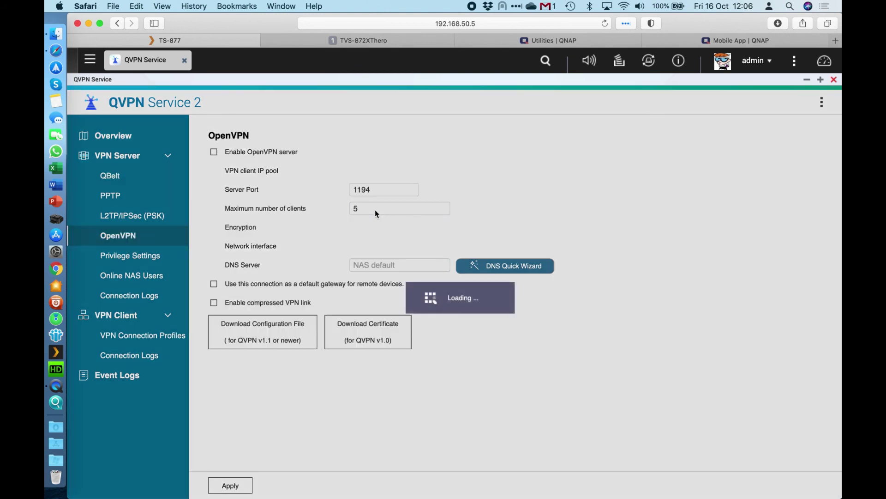
left_click(137, 196)
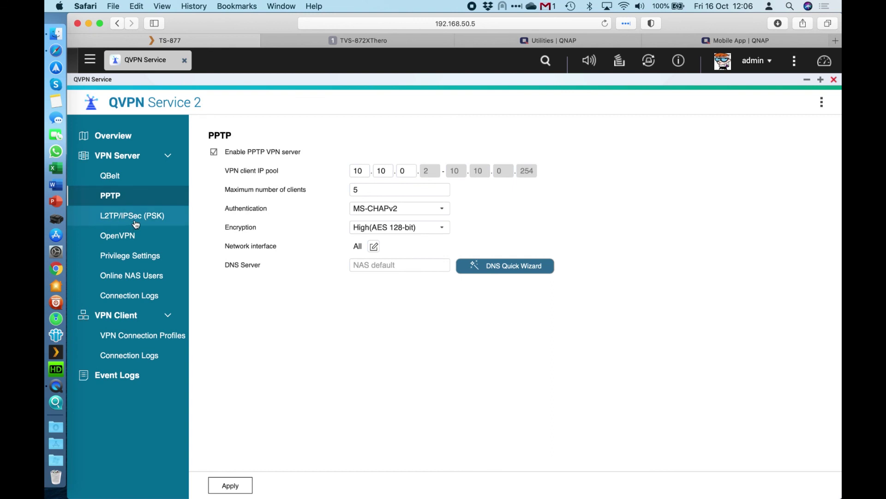
left_click(824, 105)
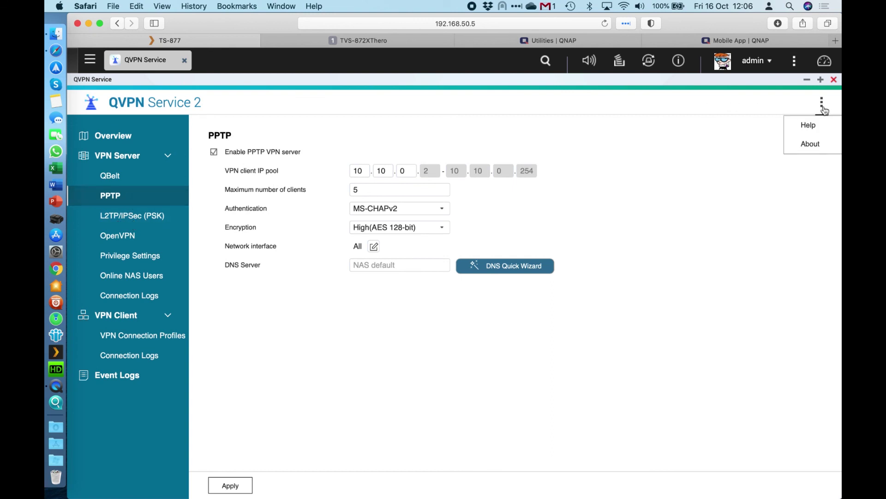
Step: Open the QVPN online help and find the PPTP port requirement, TCP 1723
left_click(808, 125)
scroll(537, 270, "down", 10)
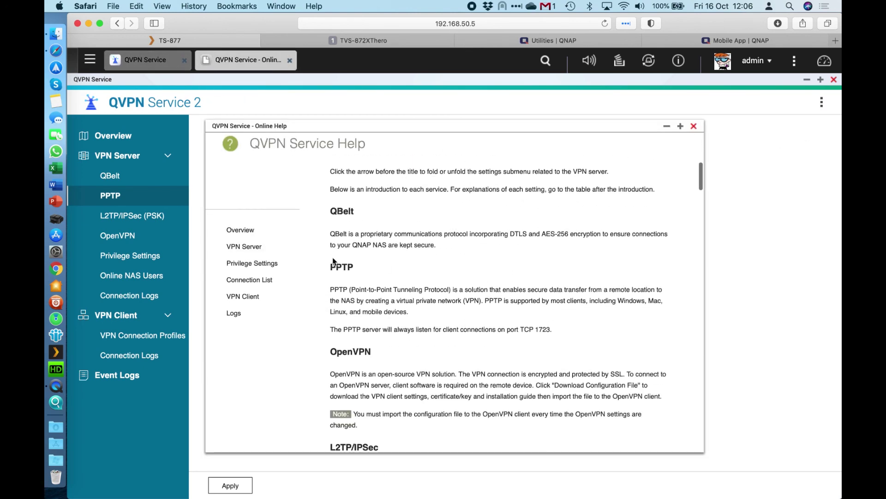
scroll(333, 337, "down", 4)
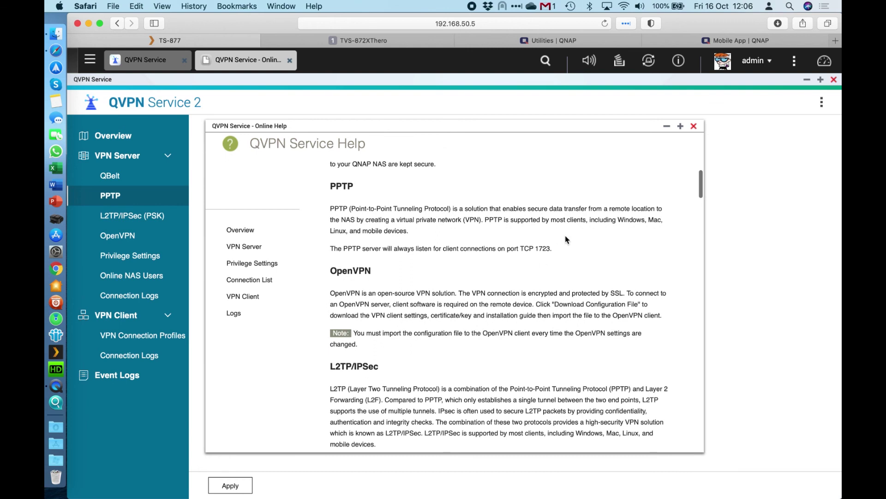
left_click_drag(520, 248, 583, 249)
left_click(562, 251)
Step: Note the L2TP/IPSec ports UDP 500, 1701 and 4500, then close help and return to Overview
scroll(562, 251, "down", 5)
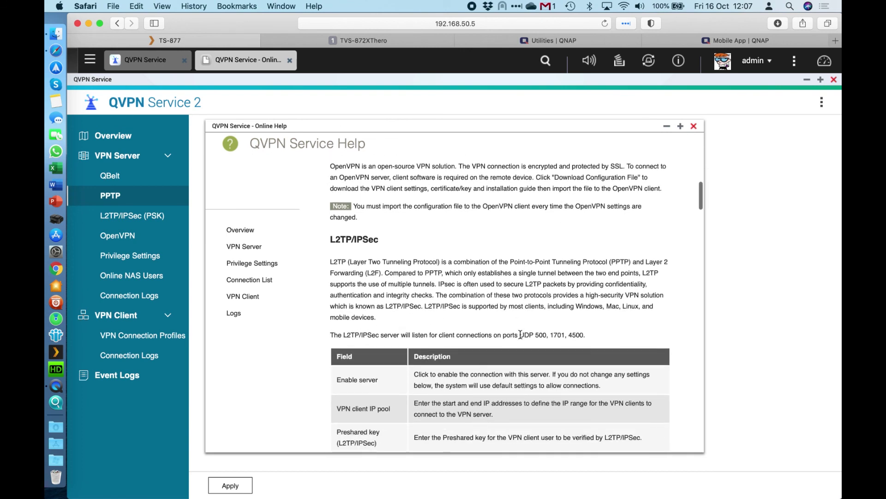
left_click_drag(521, 334, 585, 335)
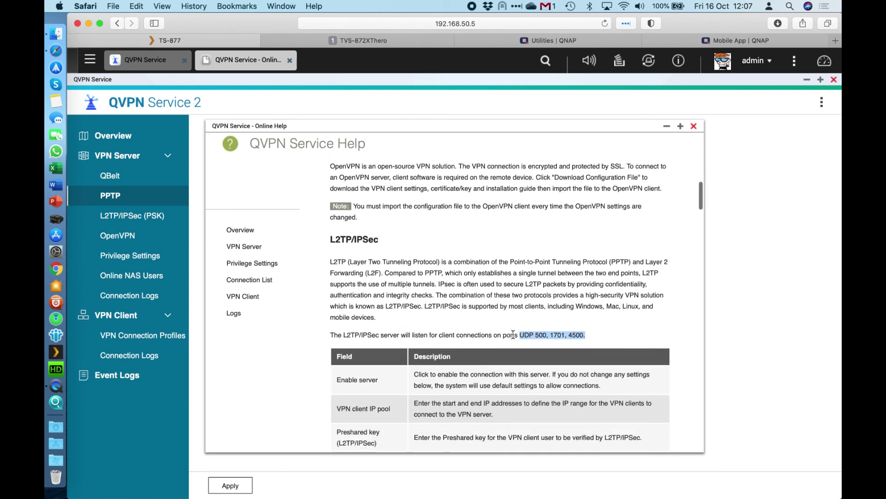
left_click(623, 325)
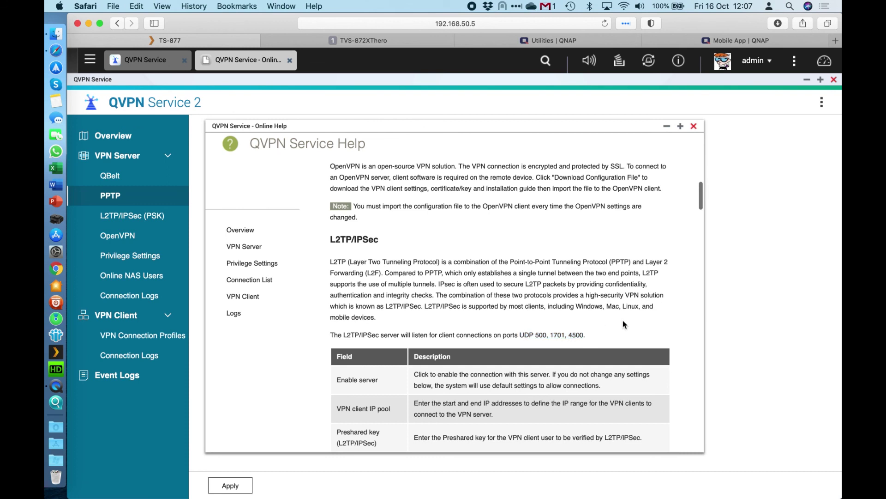
left_click(693, 126)
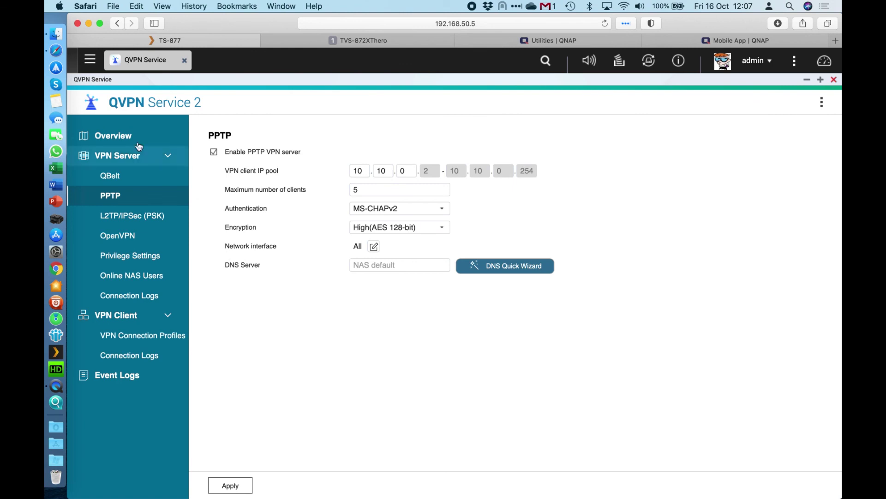
left_click(123, 137)
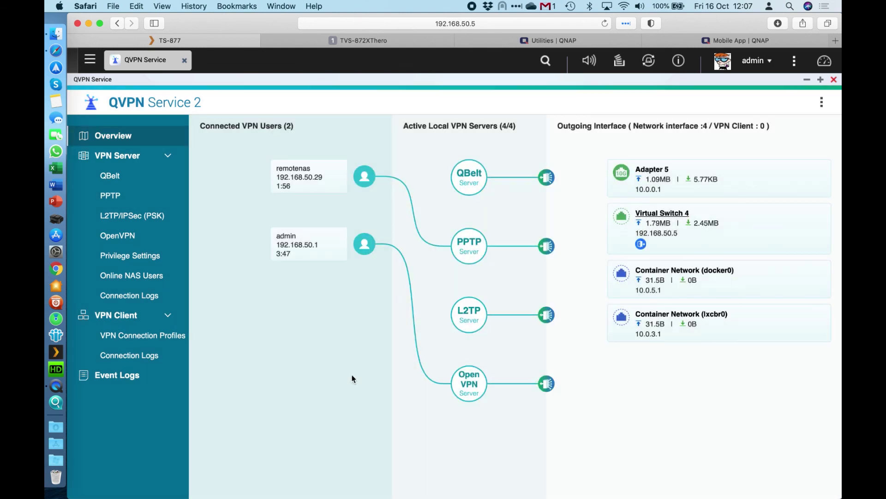